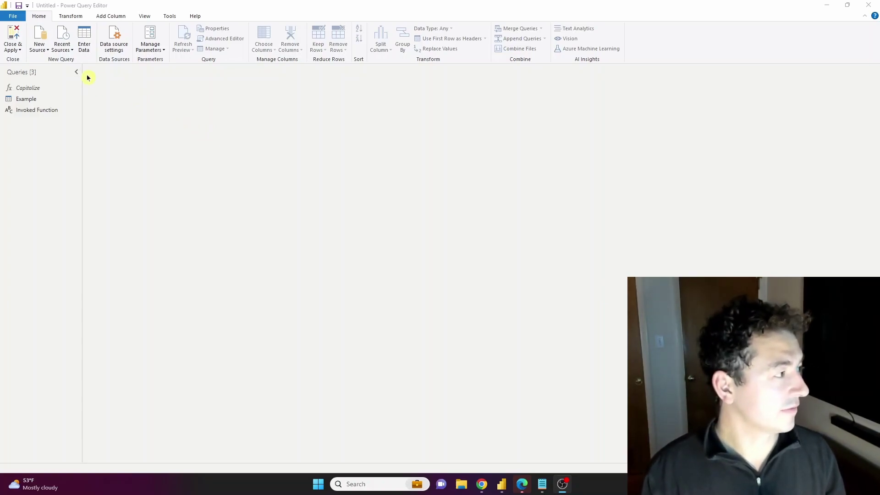
# Add a new blank query, Query1, from the New Source list.
pyautogui.click(40, 50)
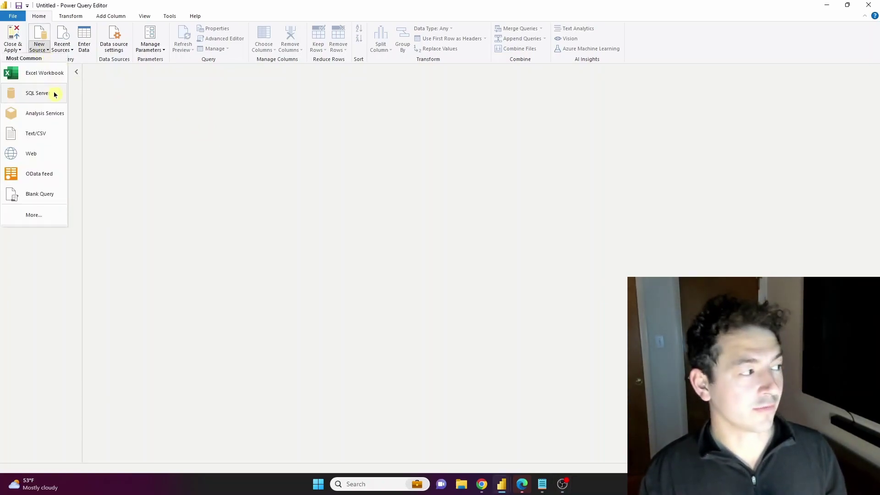
pyautogui.click(54, 195)
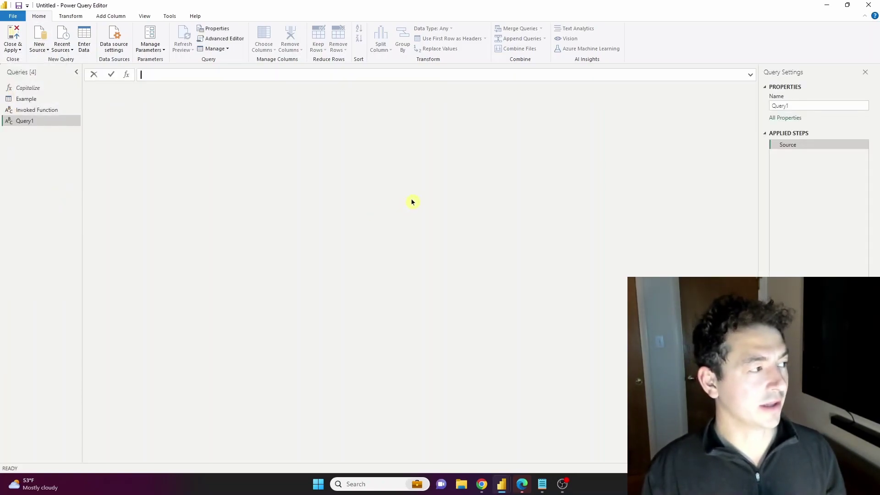
# In the Advanced Editor, prefix Query1's code with (textValue as text) => to make it a filings API function.
pyautogui.click(228, 39)
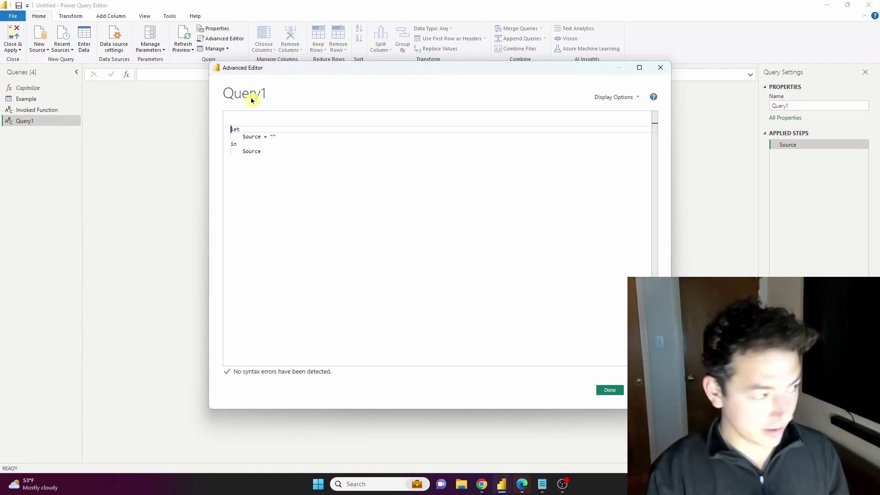
pyautogui.write('(')
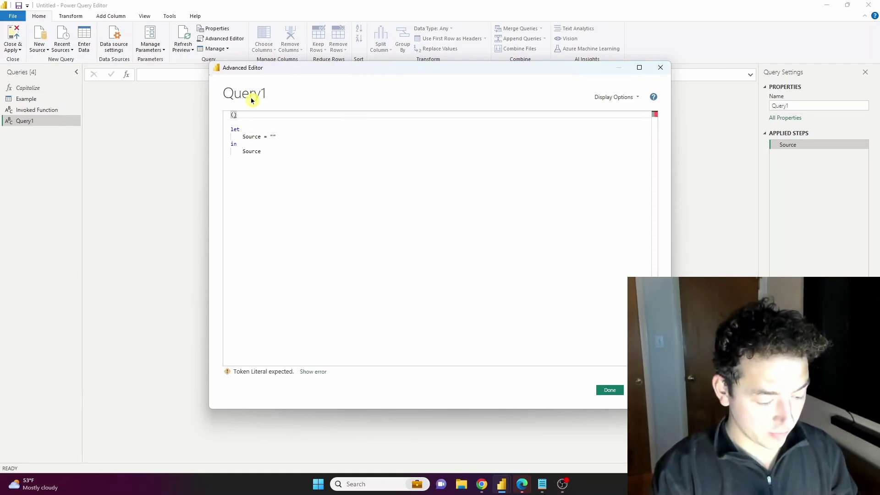
pyautogui.write('textValue')
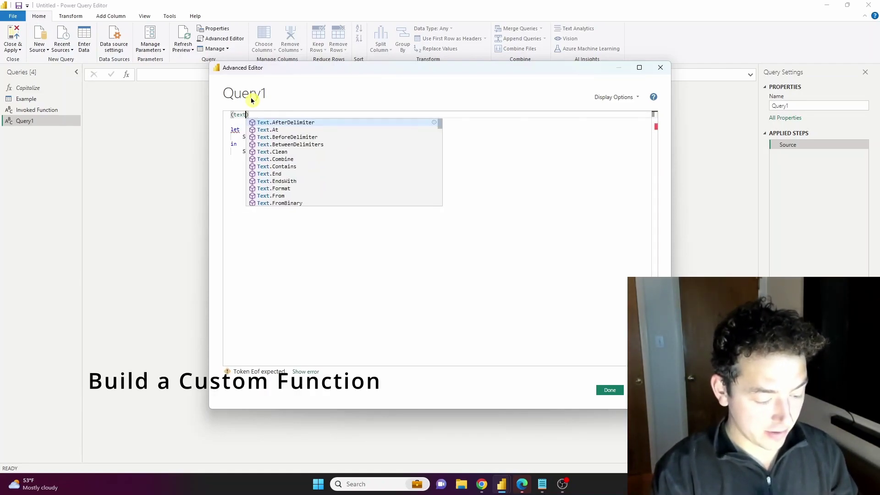
pyautogui.write(' as')
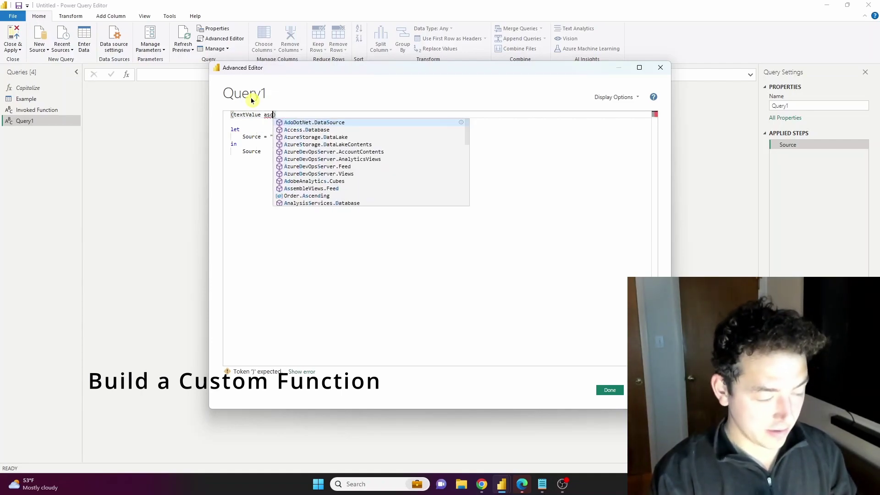
pyautogui.write(' tex')
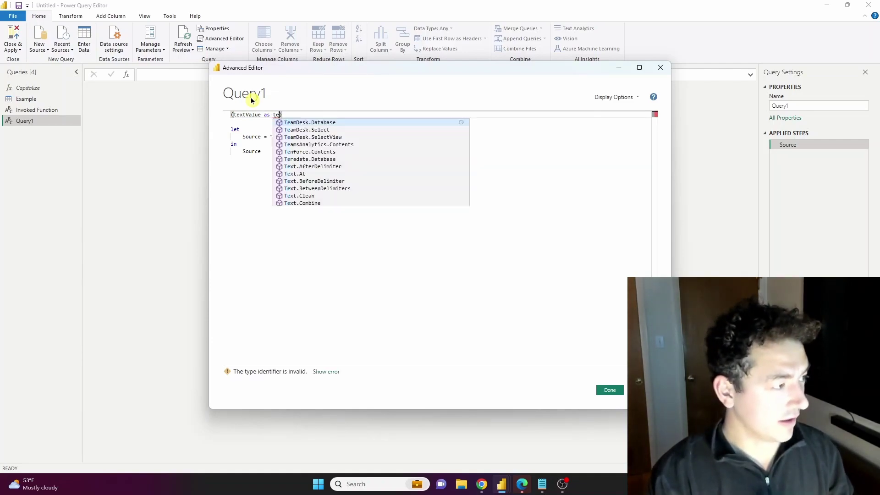
pyautogui.write('t')
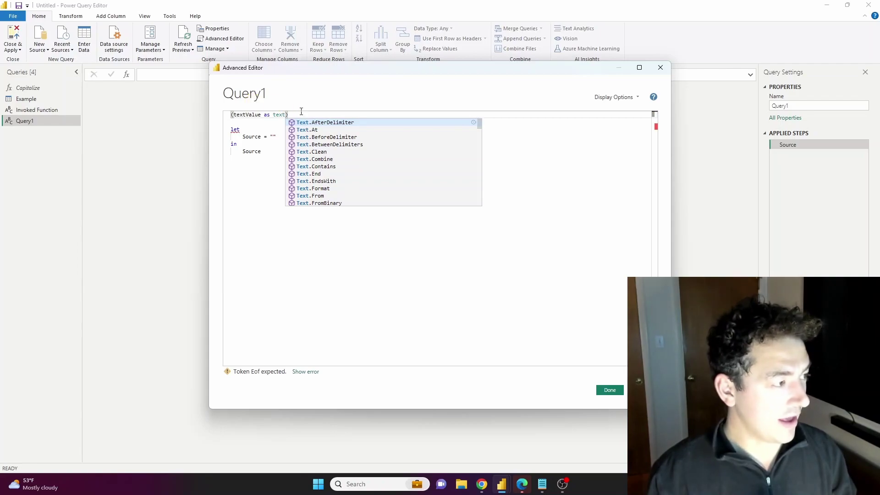
pyautogui.press('Escape')
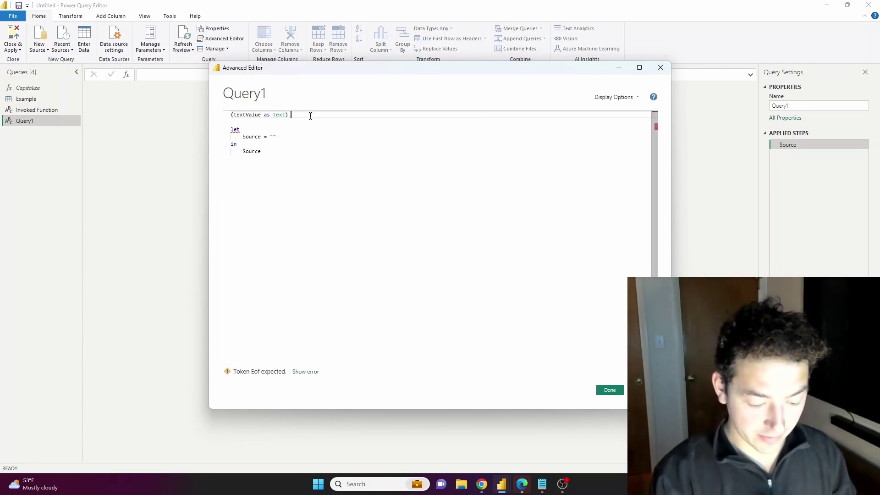
pyautogui.write('=>')
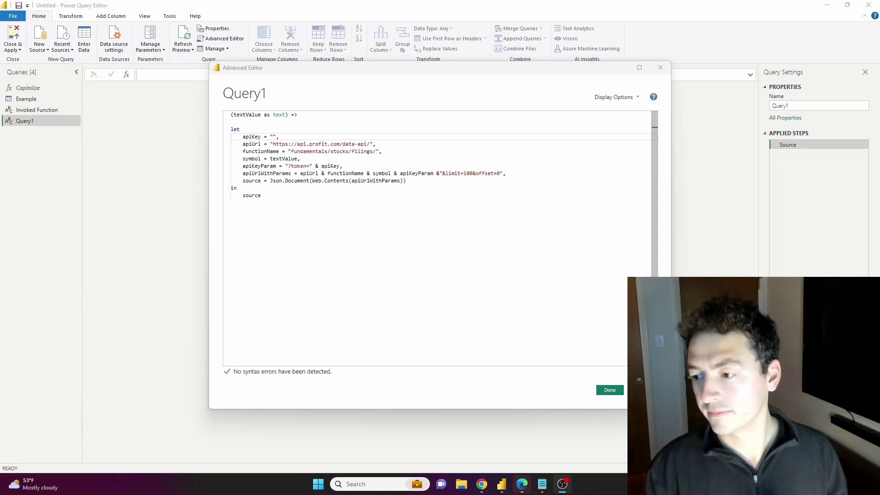
# Save the Query1 function and invoke it with textValue tsla, producing Invoked Function (2).
pyautogui.click(610, 390)
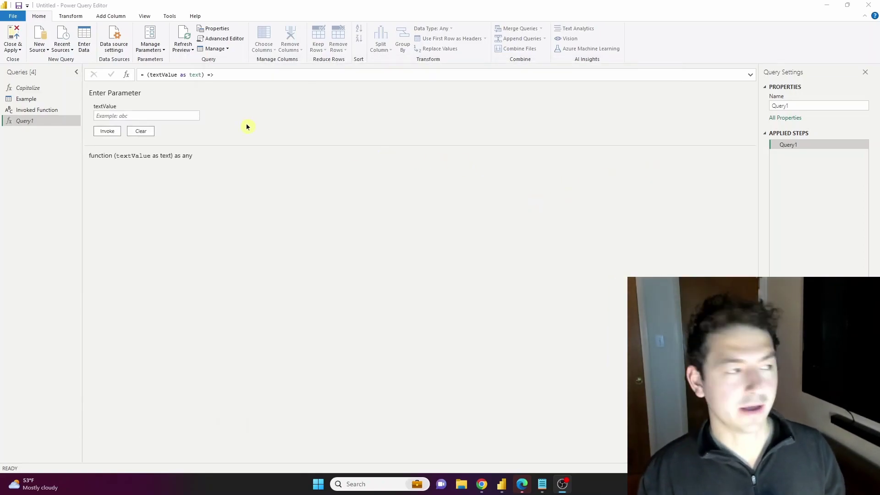
pyautogui.click(173, 115)
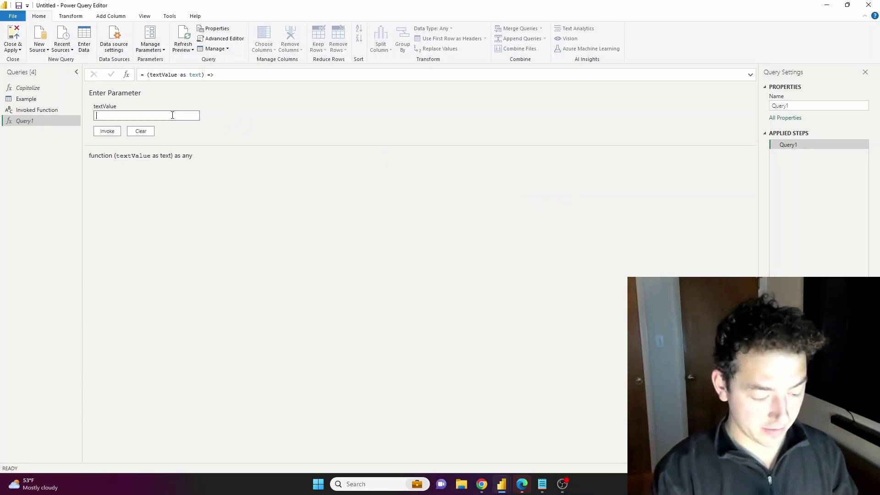
pyautogui.write('tsla')
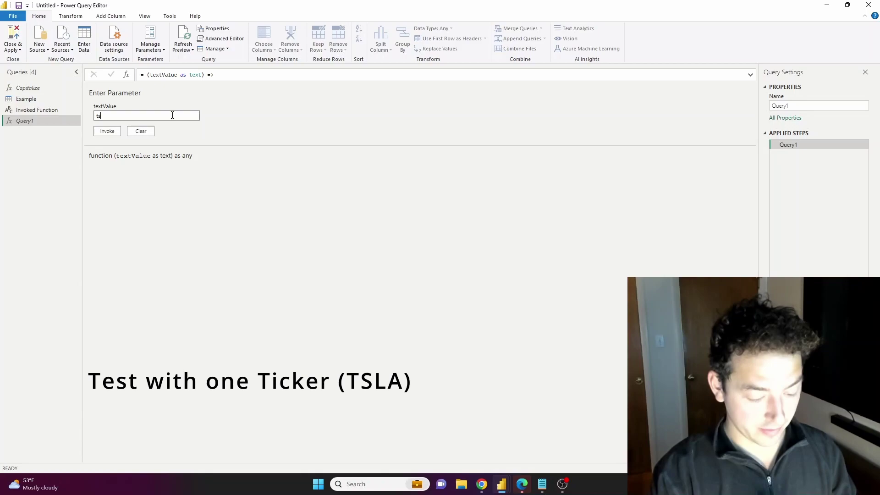
pyautogui.click(111, 133)
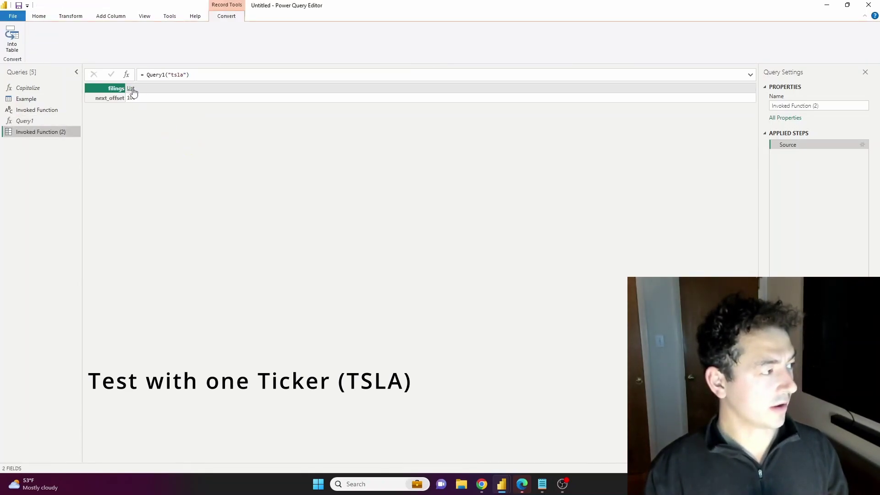
# Convert the tsla filings list to a table and expand Column1 into form_type, name, date_filed and file_url.
pyautogui.click(131, 89)
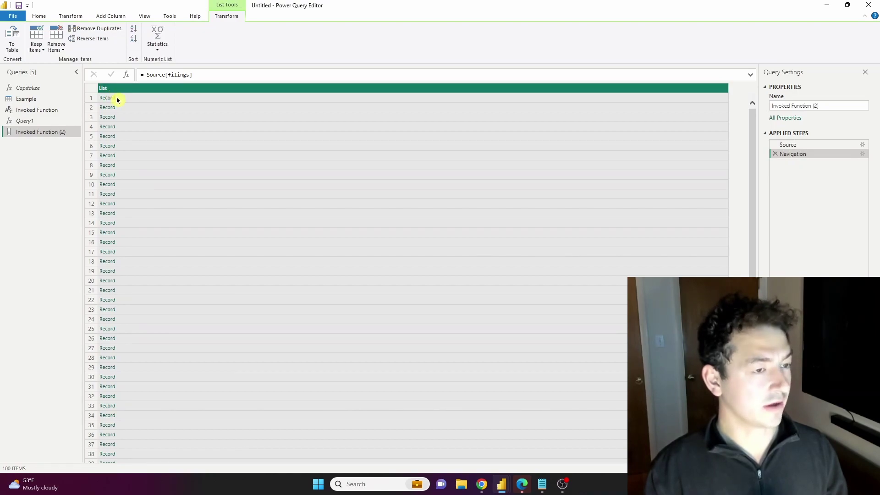
pyautogui.click(12, 39)
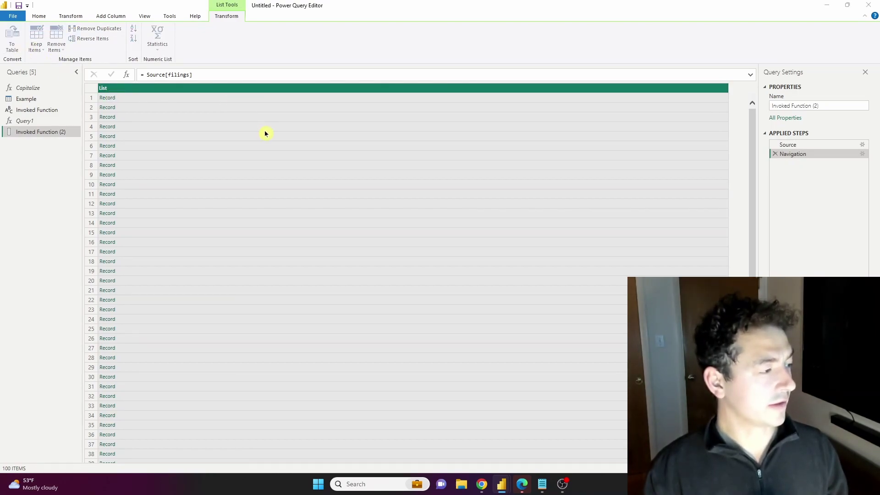
pyautogui.click(535, 279)
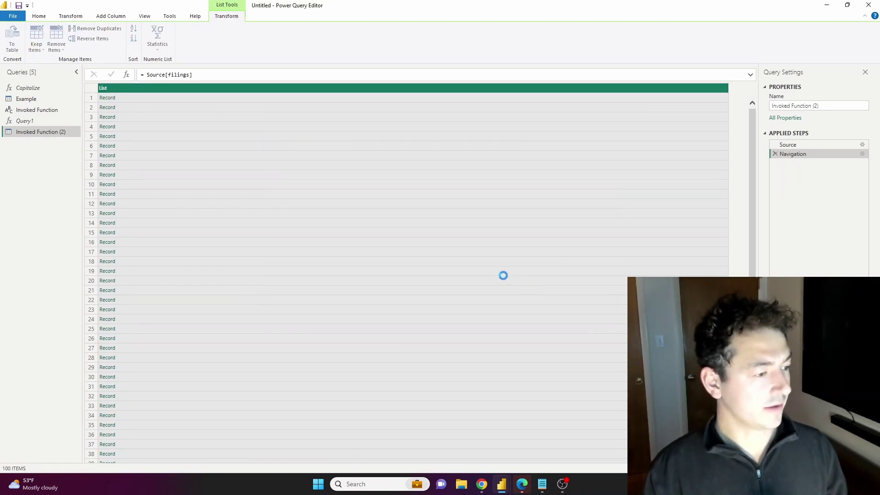
pyautogui.click(165, 88)
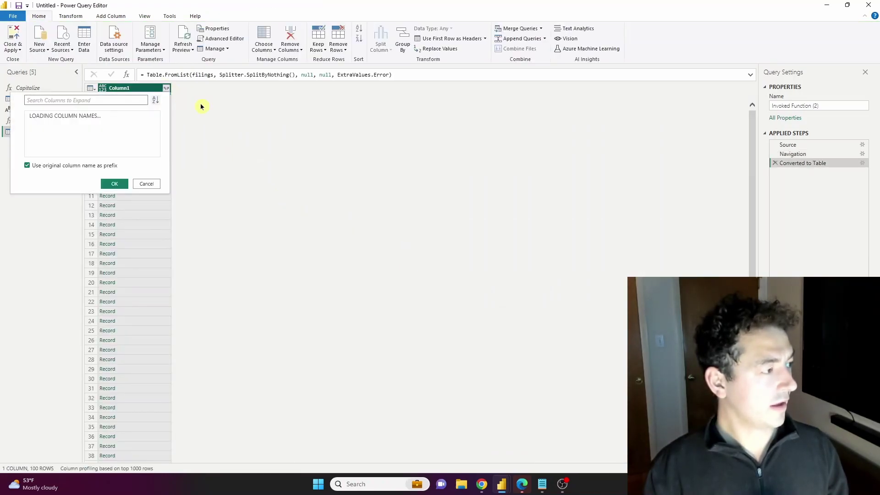
pyautogui.click(114, 197)
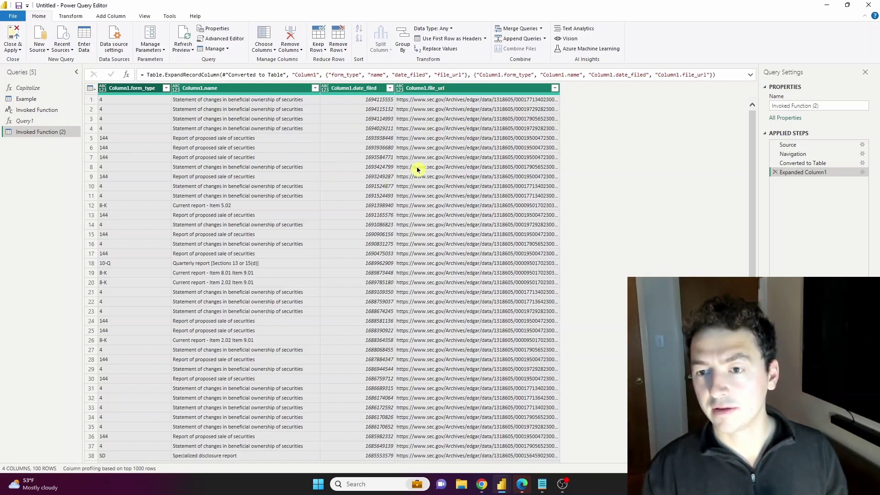
pyautogui.scroll(-2, 426, 197)
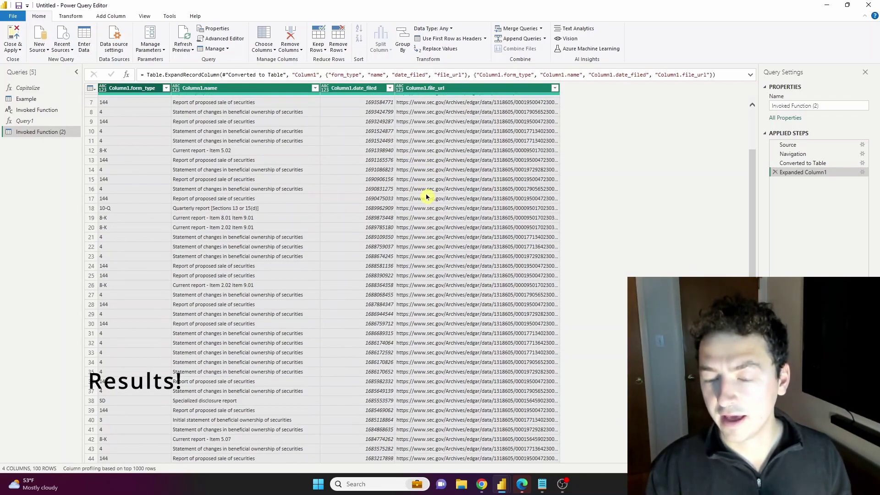
pyautogui.scroll(-2, 417, 198)
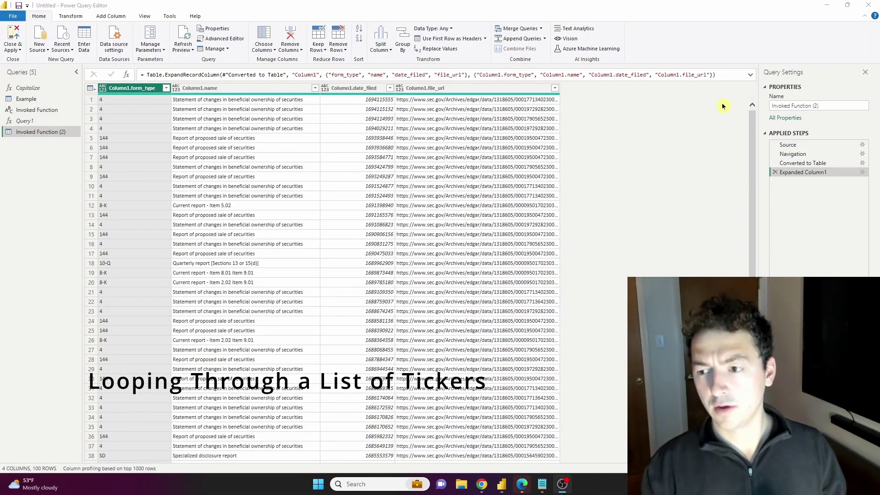
# Enter a hand-built table with a Ticker column holding tsla, aapl, xom and cvx.
pyautogui.click(85, 46)
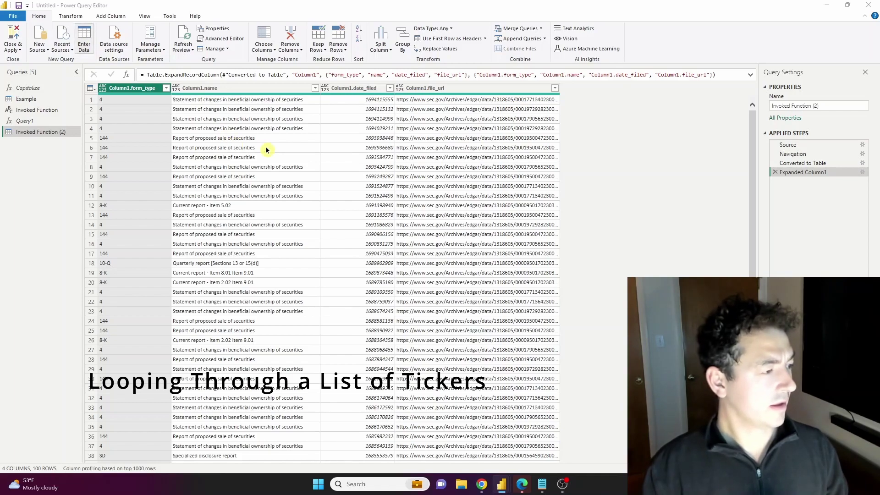
pyautogui.doubleClick(288, 114)
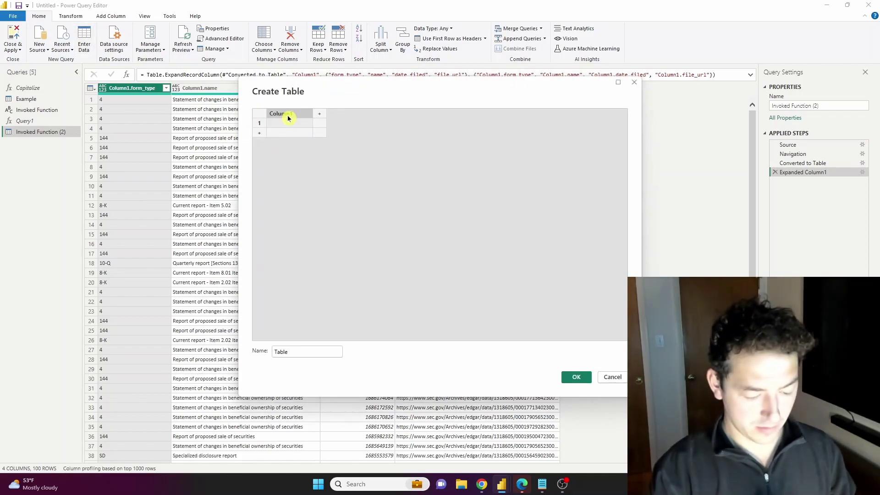
pyautogui.write('Tciker')
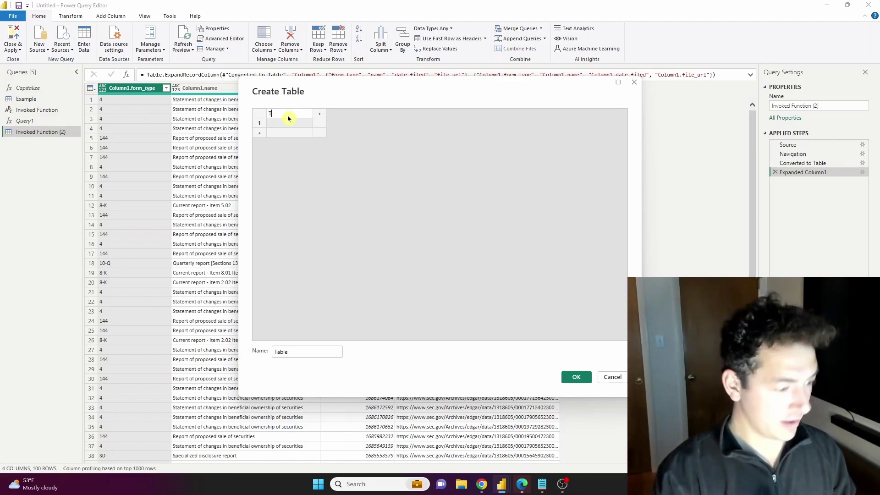
pyautogui.write('icker')
pyautogui.click(280, 125)
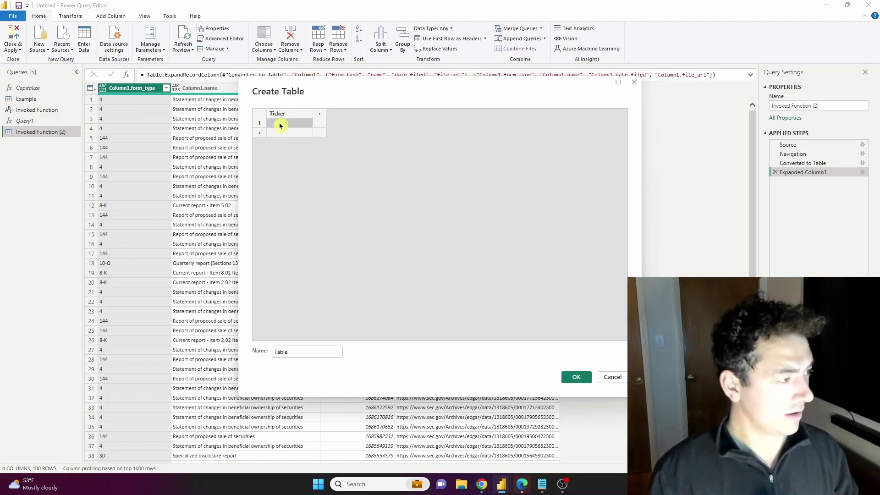
pyautogui.write('ssl')
pyautogui.press('Return')
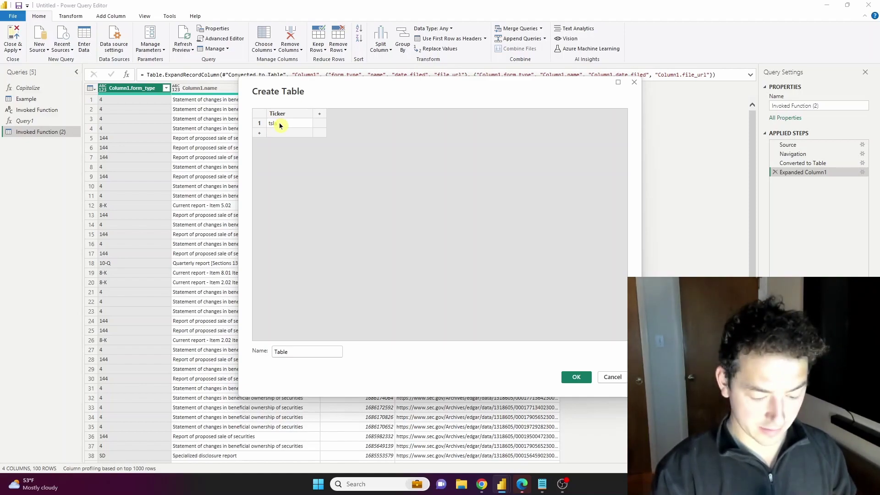
pyautogui.write('aapl')
pyautogui.press('Return')
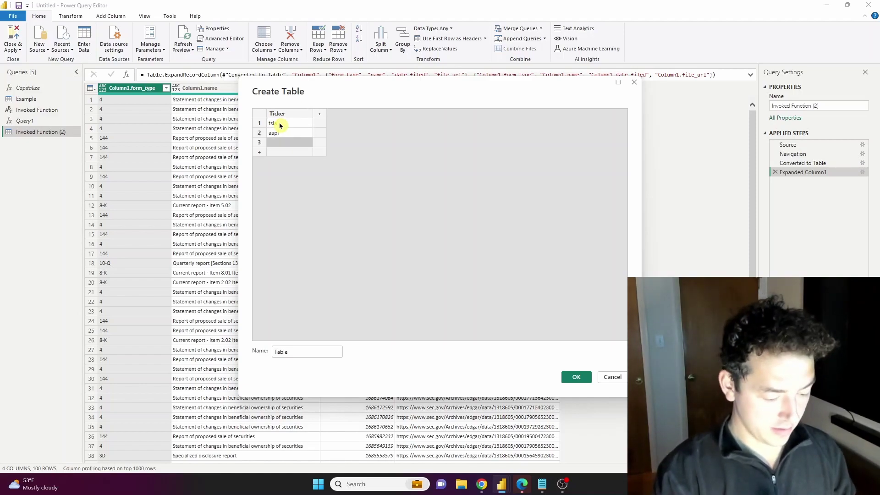
pyautogui.write('xom')
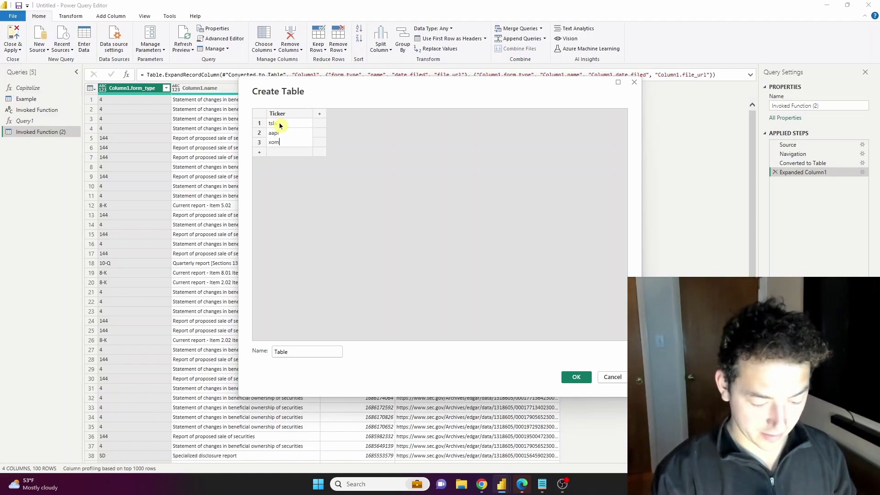
pyautogui.press('Return')
pyautogui.write('cv')
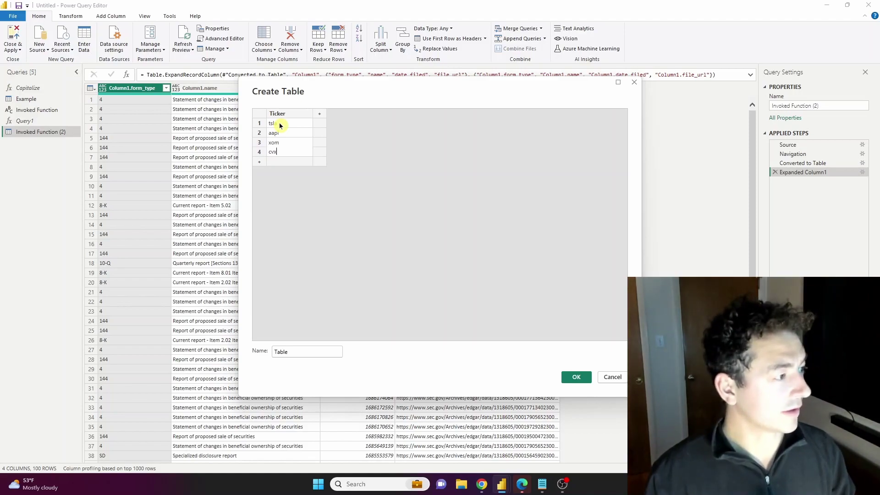
pyautogui.write('x')
# Name the new table tickers and create it.
pyautogui.press('Tab')
pyautogui.press('Tab')
pyautogui.write('t')
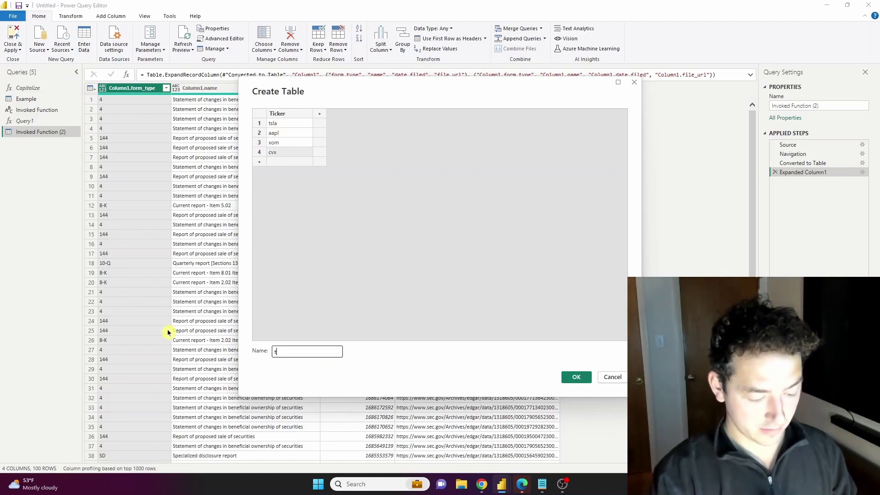
pyautogui.write('ickers')
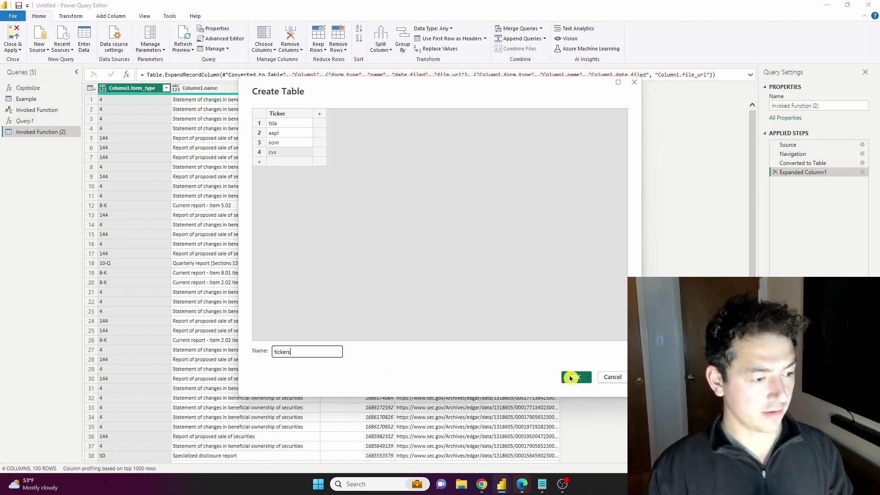
pyautogui.click(572, 376)
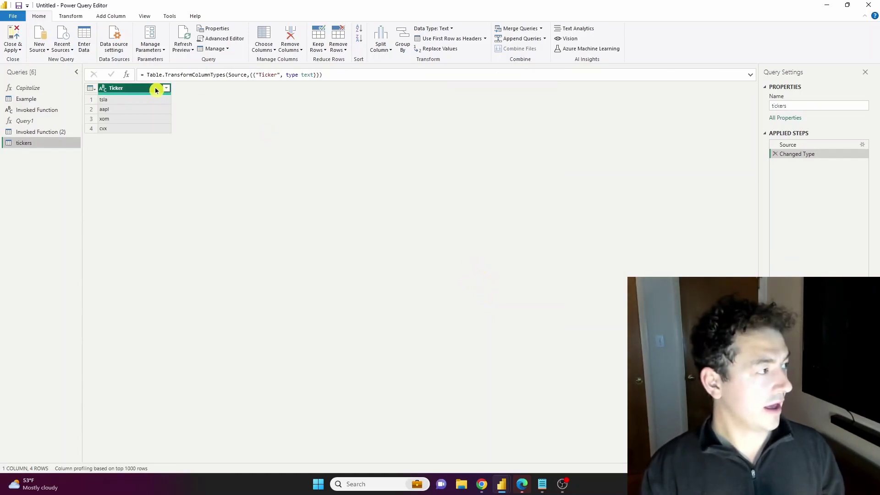
# Invoke Query1 on each Ticker as a new custom-function column named 'filings sec'.
pyautogui.click(105, 18)
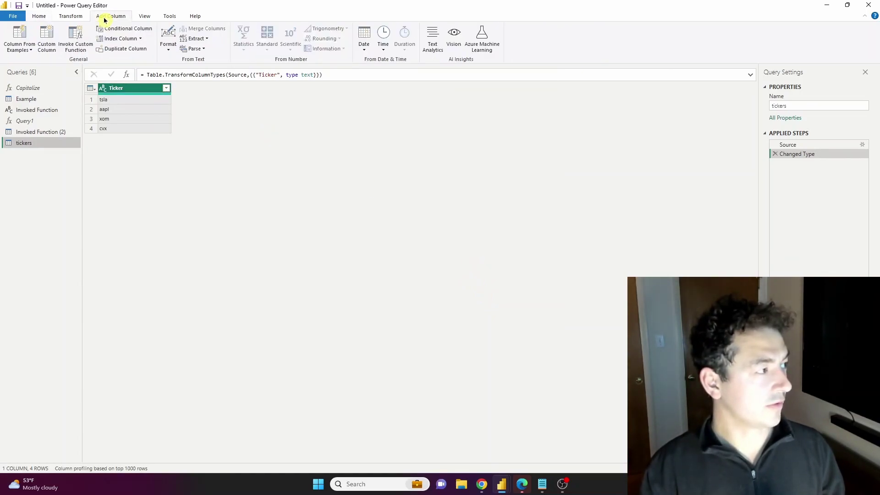
pyautogui.click(82, 42)
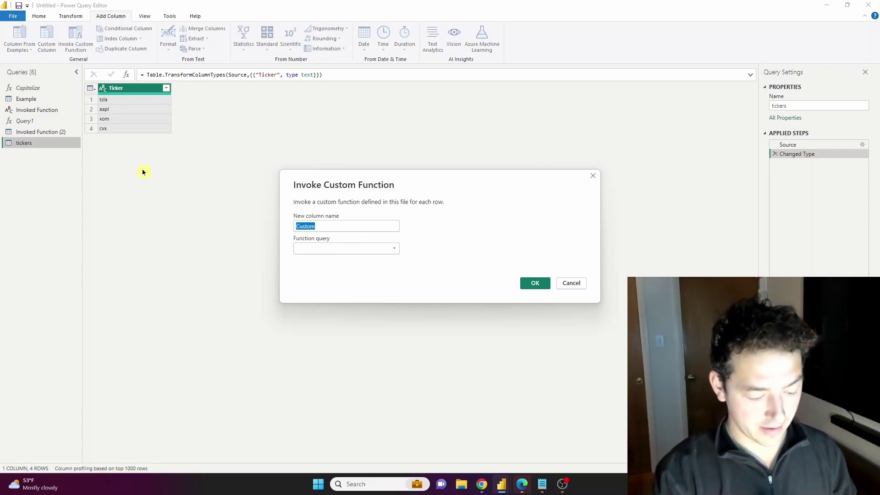
pyautogui.write('filings s')
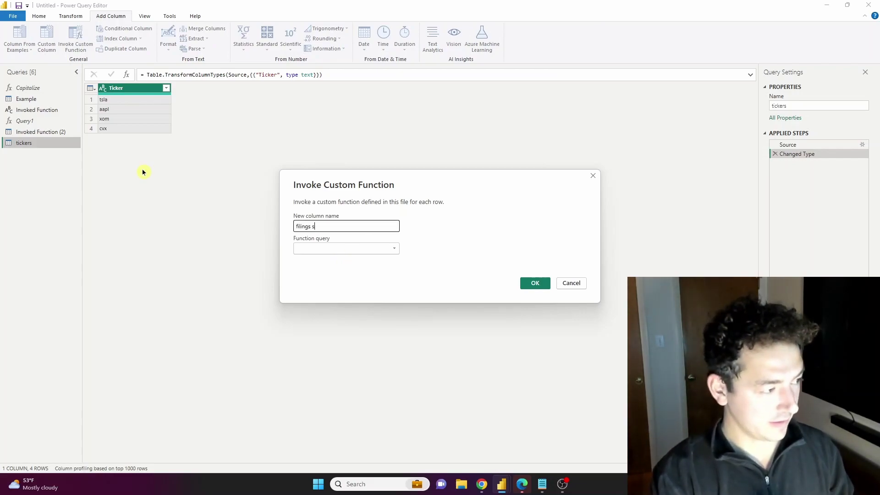
pyautogui.write('ec')
pyautogui.click(327, 248)
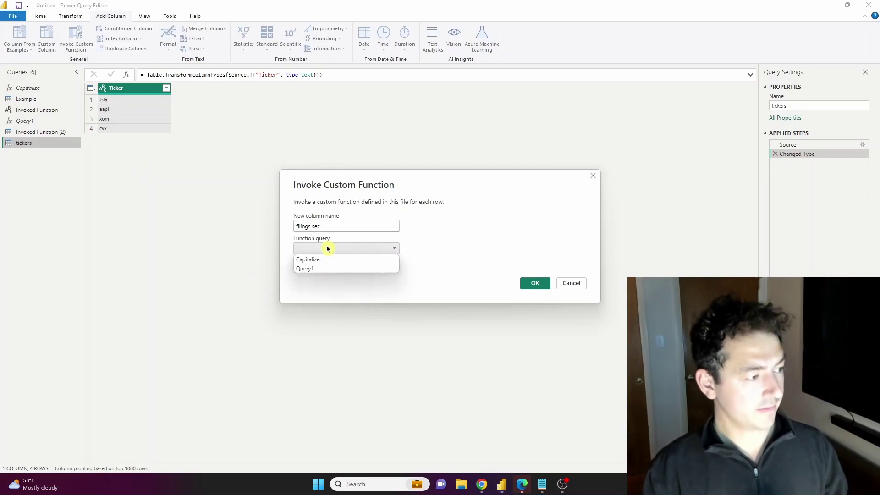
pyautogui.click(326, 269)
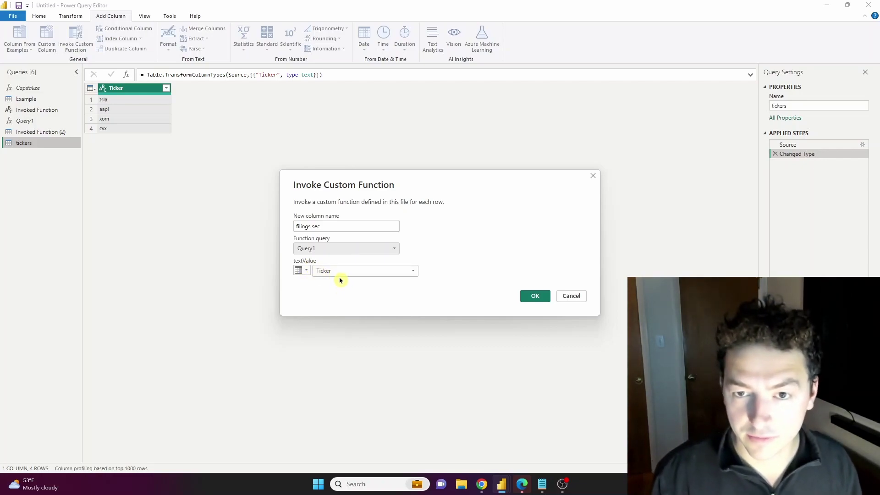
pyautogui.click(537, 298)
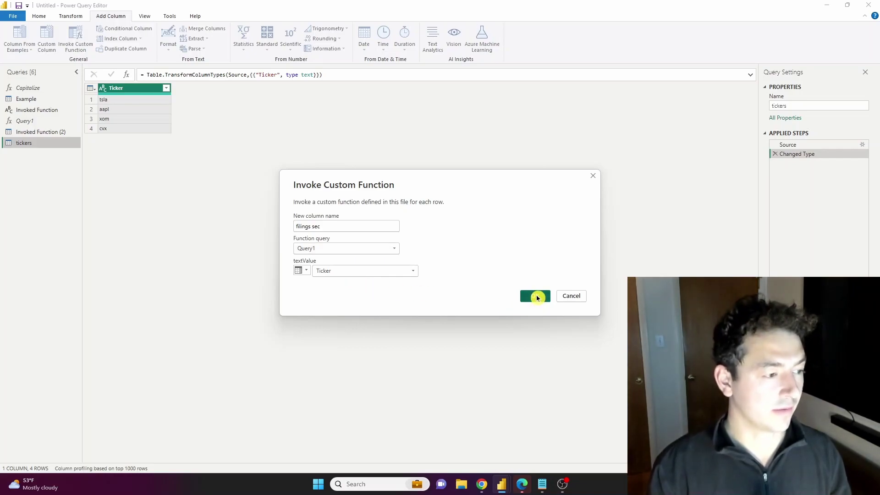
# Expand filings sec, split its filings list into rows, then expand records into form_type, name, date_filed, file_url.
pyautogui.click(239, 88)
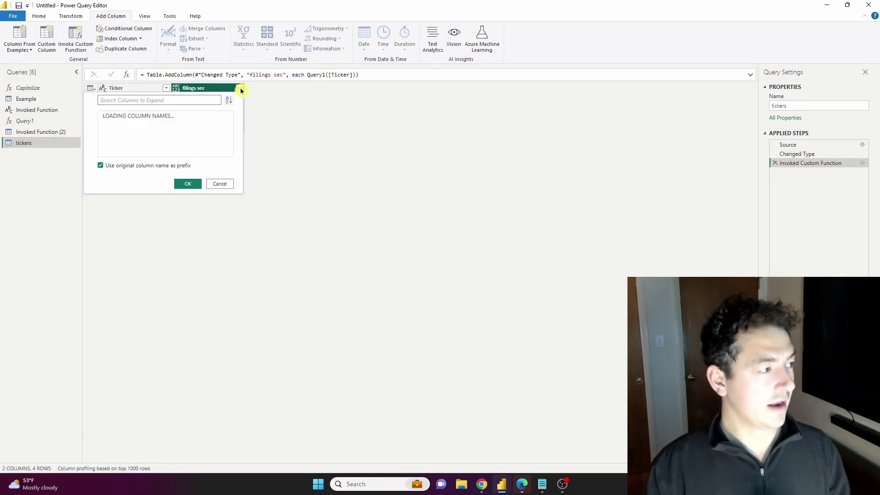
pyautogui.click(196, 197)
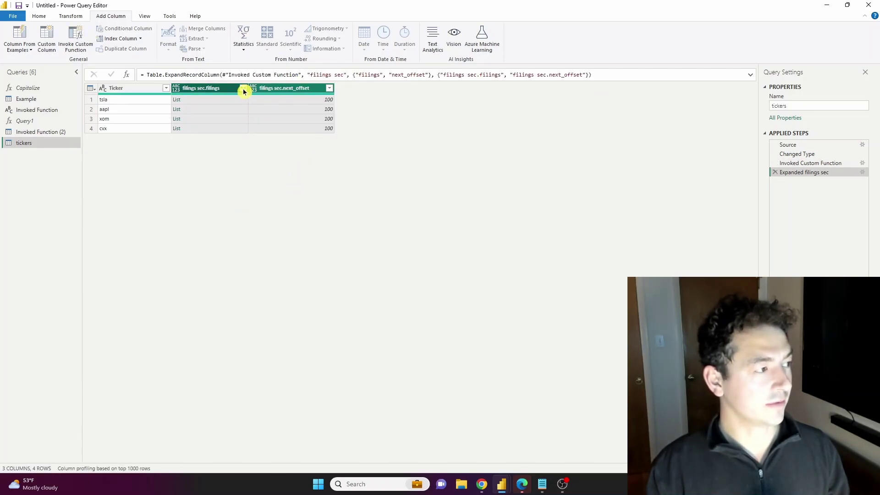
pyautogui.click(243, 89)
pyautogui.click(221, 100)
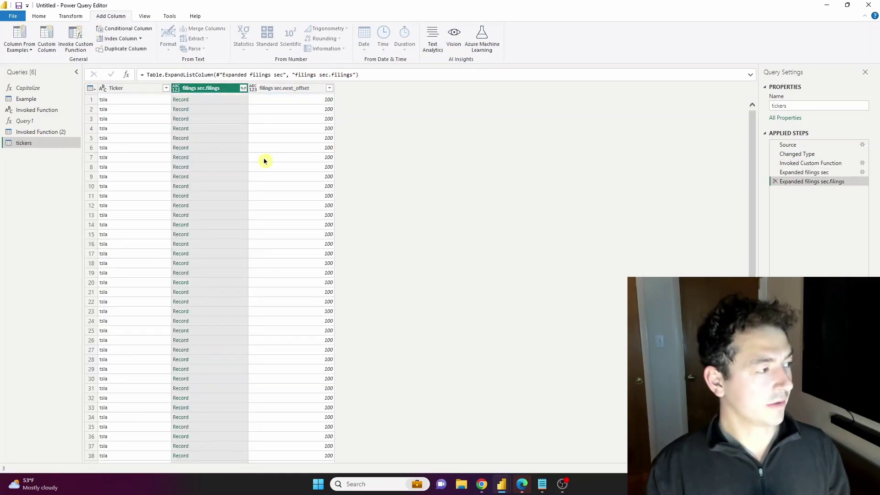
pyautogui.click(243, 89)
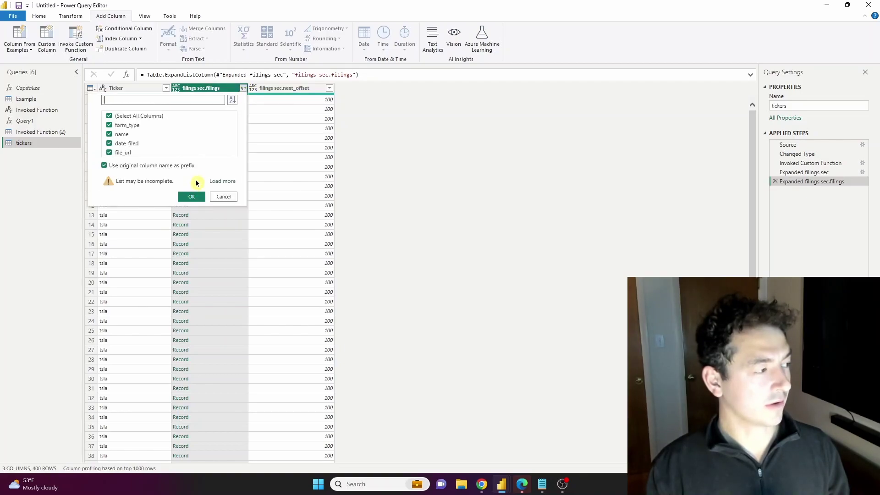
pyautogui.click(198, 196)
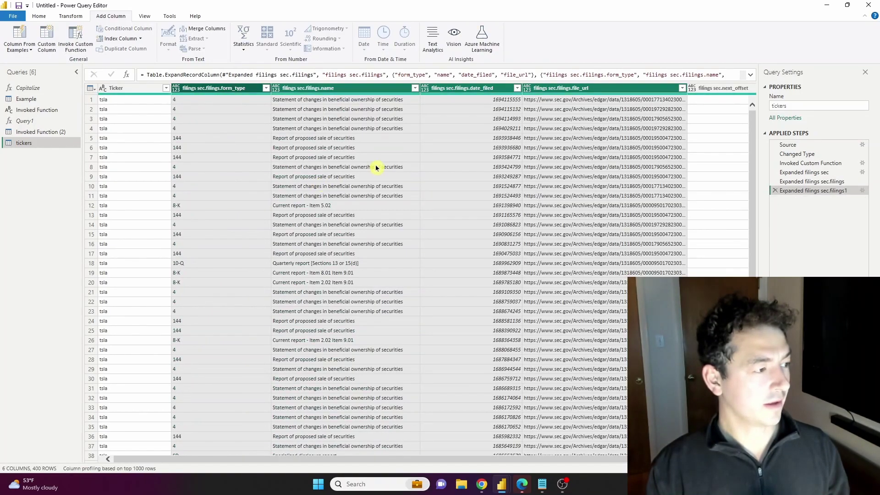
pyautogui.scroll(-15, 376, 168)
pyautogui.scroll(-20, 375, 163)
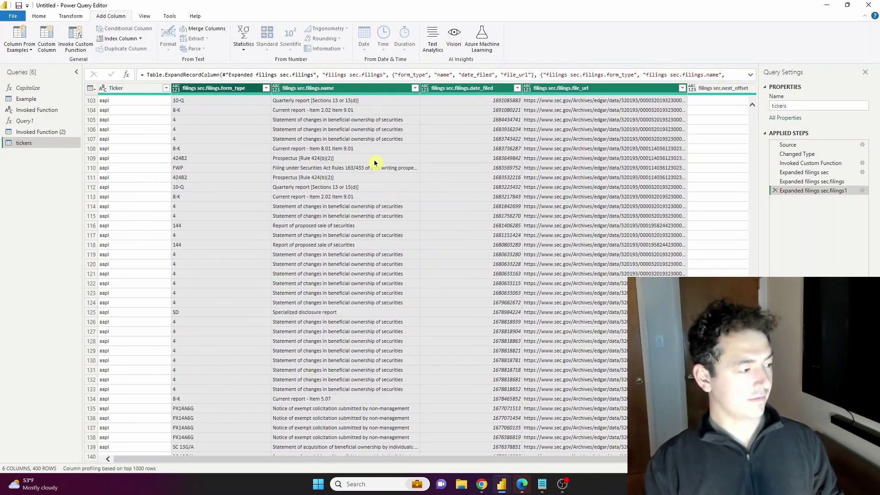
pyautogui.scroll(-20, 376, 163)
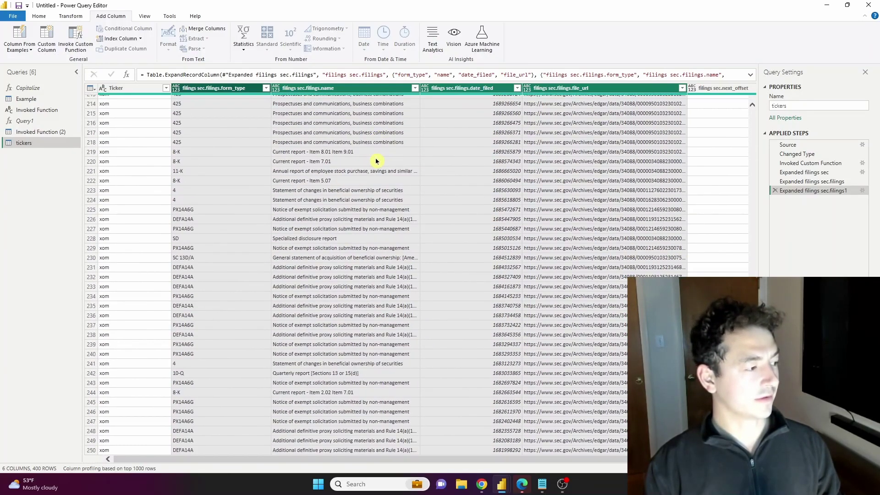
pyautogui.scroll(-11, 376, 159)
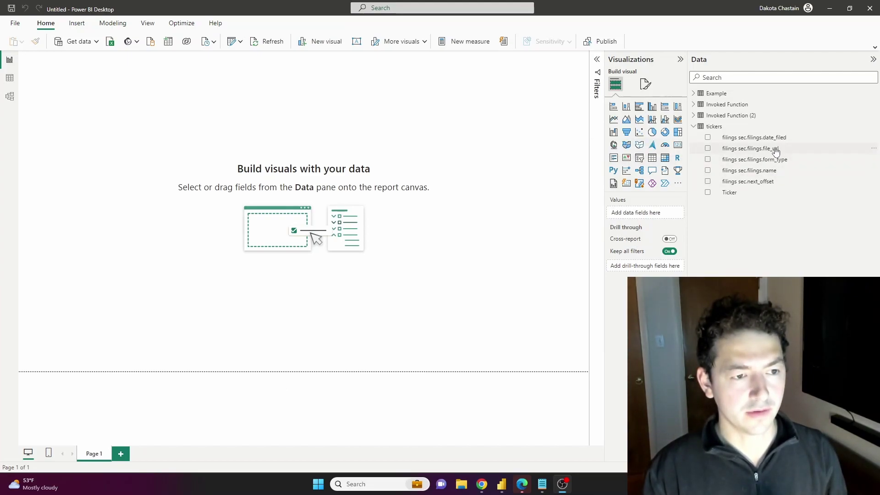
# Check file_url's data category, then add file_url to a new table visual and enlarge it.
pyautogui.click(778, 149)
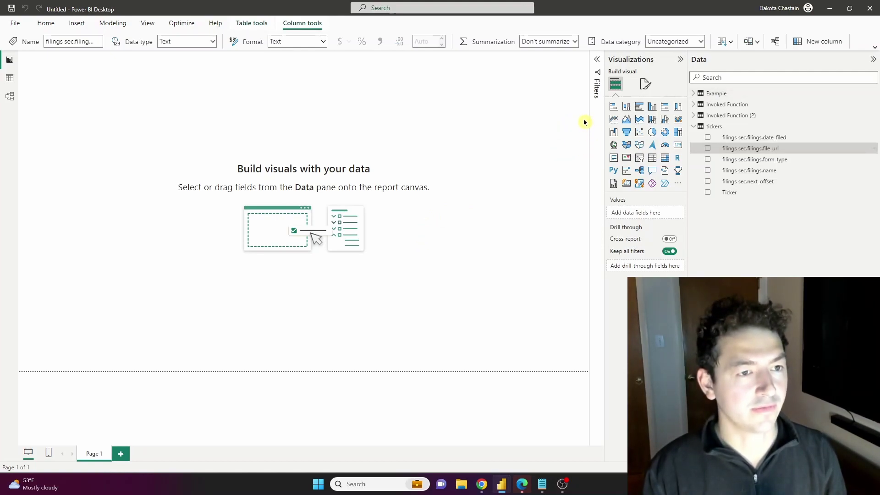
pyautogui.click(698, 42)
pyautogui.click(682, 228)
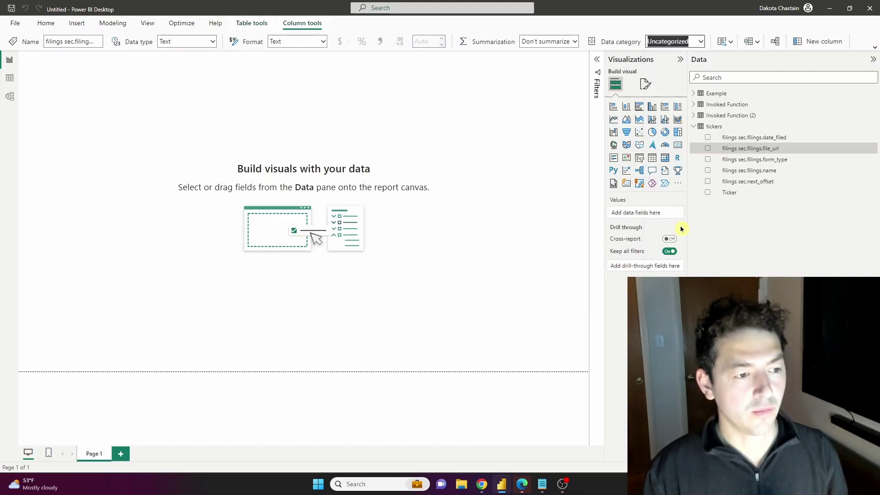
pyautogui.click(751, 148)
pyautogui.moveTo(298, 79); pyautogui.dragTo(141, 92)
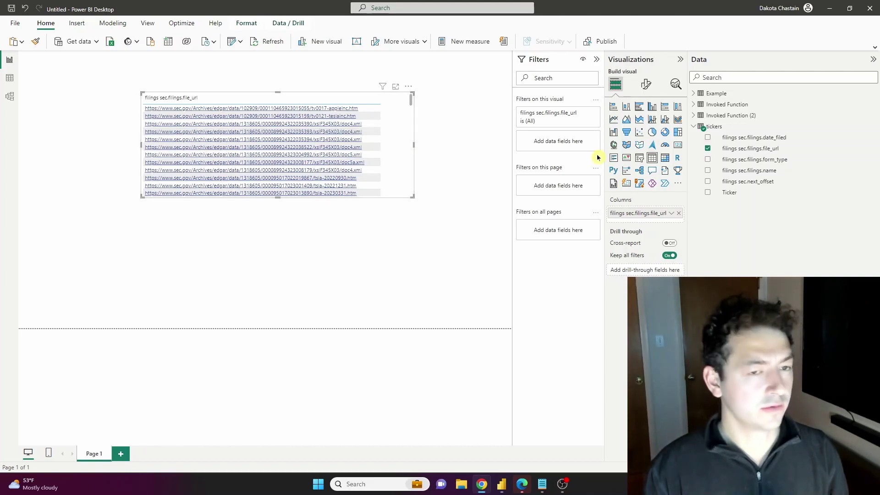
# Add a Ticker slicer at the page's top-left with the file_url table beside it.
pyautogui.hotkey('ctrl', 'z')
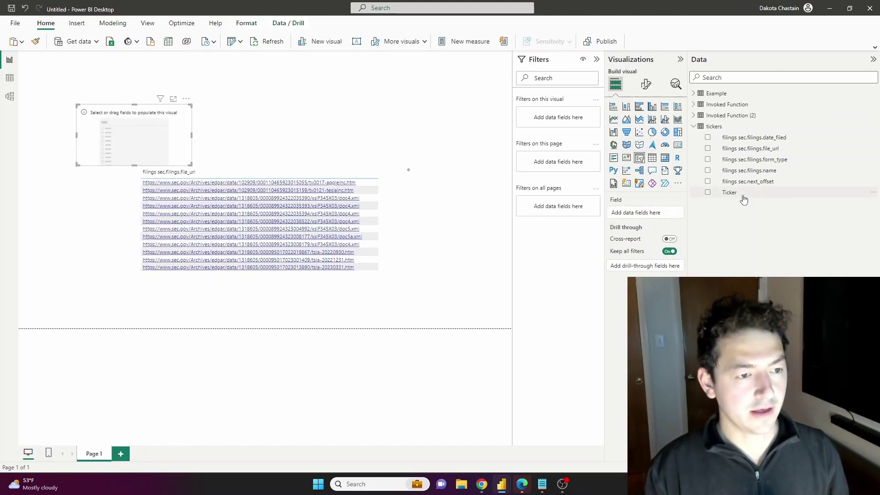
pyautogui.moveTo(724, 192); pyautogui.dragTo(132, 154)
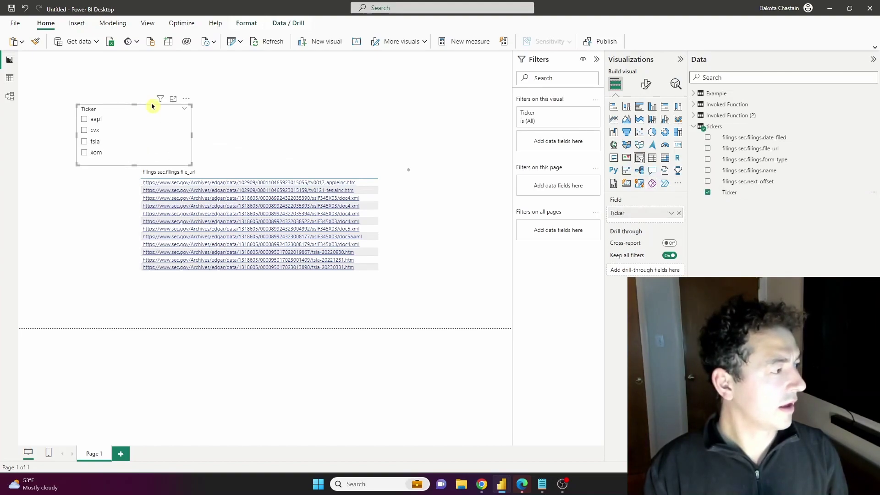
pyautogui.moveTo(150, 109); pyautogui.dragTo(115, 67)
pyautogui.moveTo(401, 213); pyautogui.dragTo(426, 134)
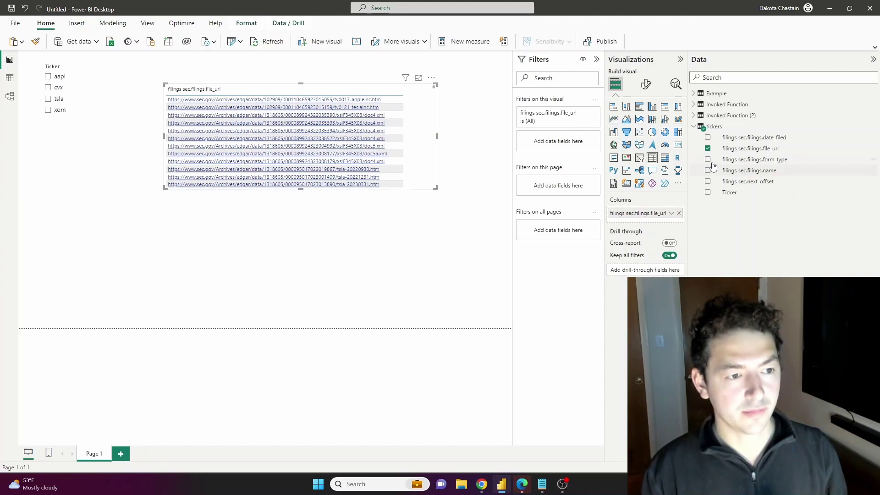
# Add form_type as a table column and create a separate form_type slicer.
pyautogui.click(707, 160)
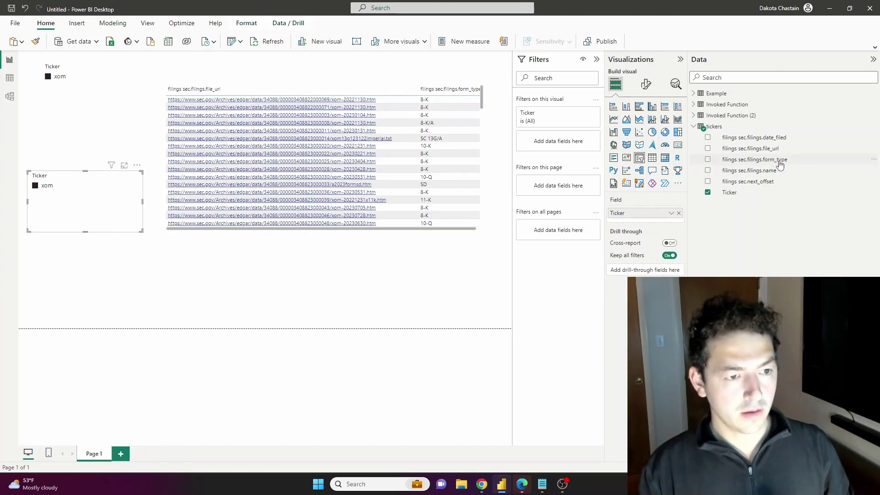
pyautogui.moveTo(779, 165); pyautogui.dragTo(677, 218)
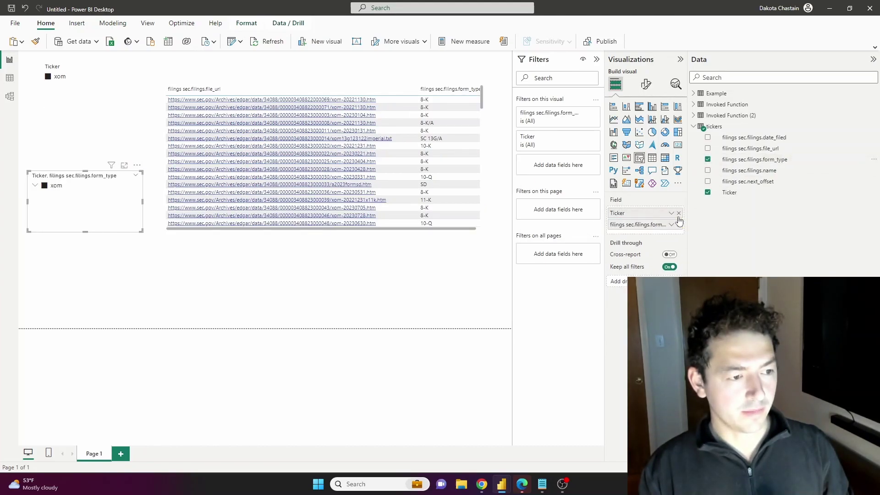
pyautogui.click(678, 213)
# Filter to xom's 10-K filing and open its URL in a maximized browser.
pyautogui.click(48, 187)
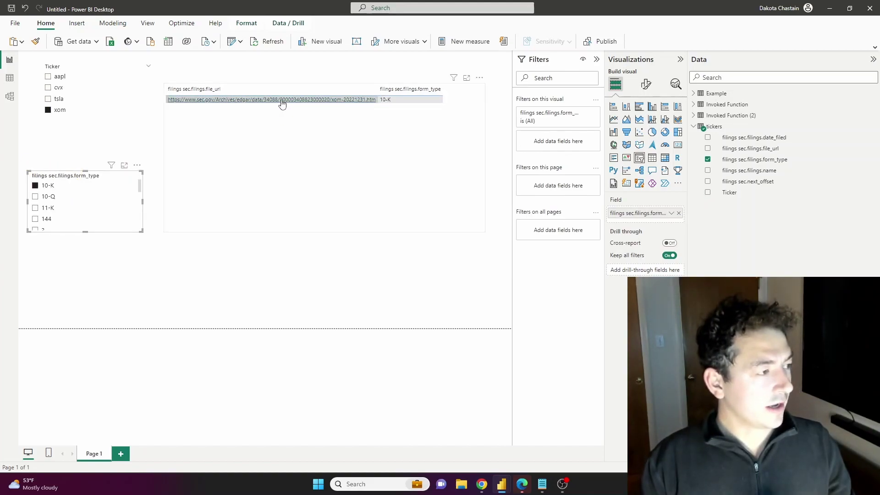
pyautogui.click(282, 105)
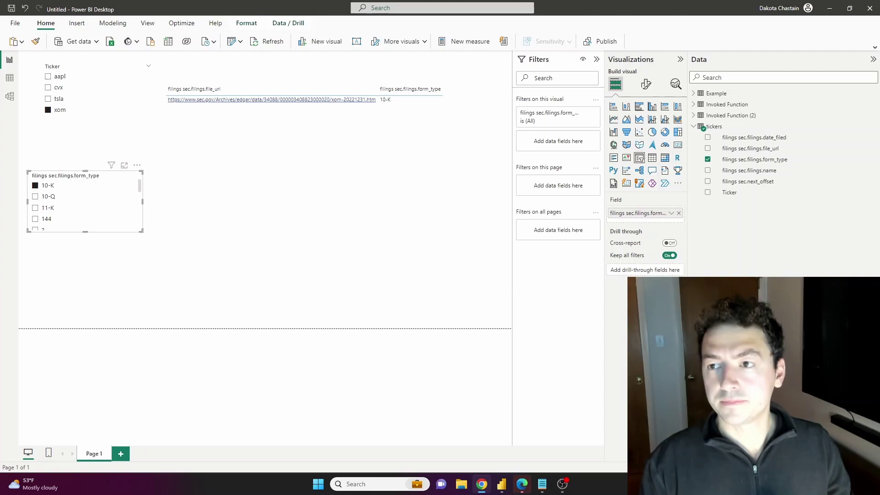
pyautogui.moveTo(509, 104); pyautogui.dragTo(289, 18)
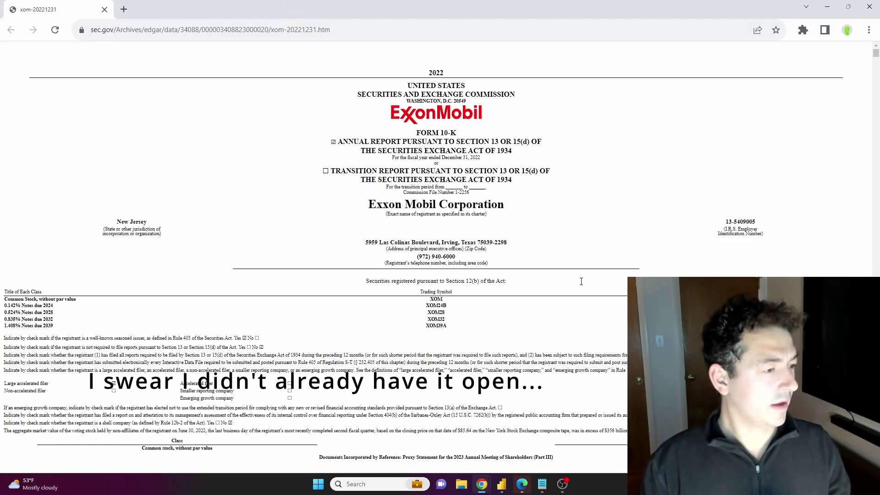
# Scroll through Exxon Mobil's 2022 Form 10-K on the SEC site.
pyautogui.scroll(-1, 572, 245)
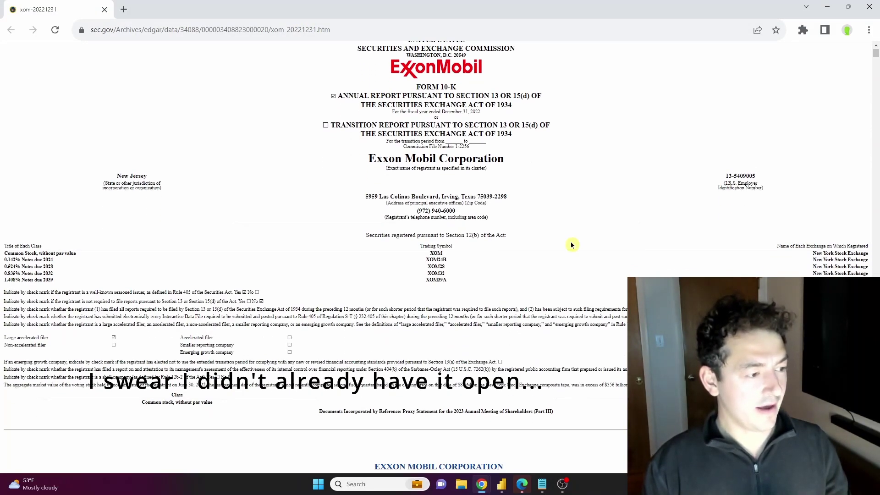
pyautogui.scroll(-4, 571, 245)
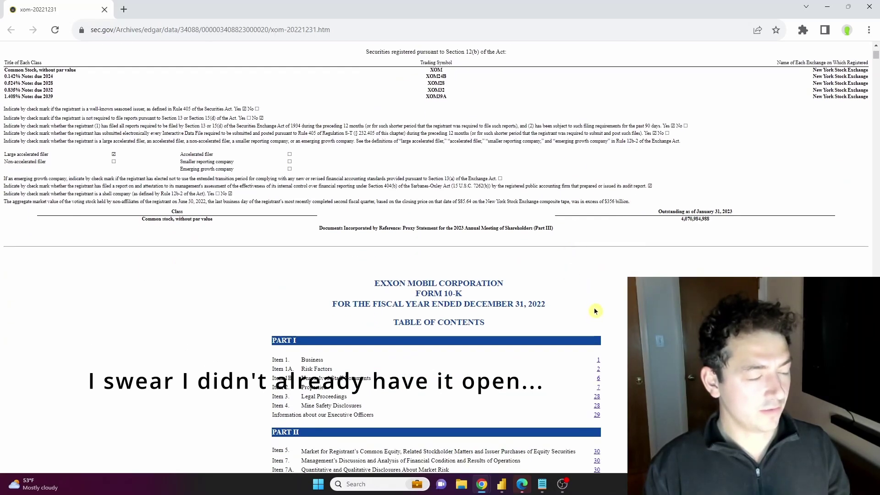
pyautogui.scroll(-2, 595, 312)
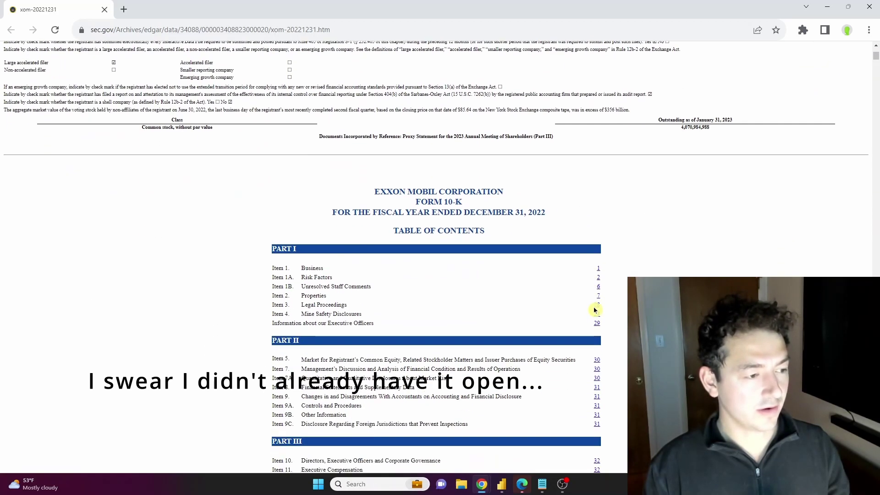
# Minimize the browser to bring back the Power BI report filtered to xom's 10-K filing link.
pyautogui.click(829, 10)
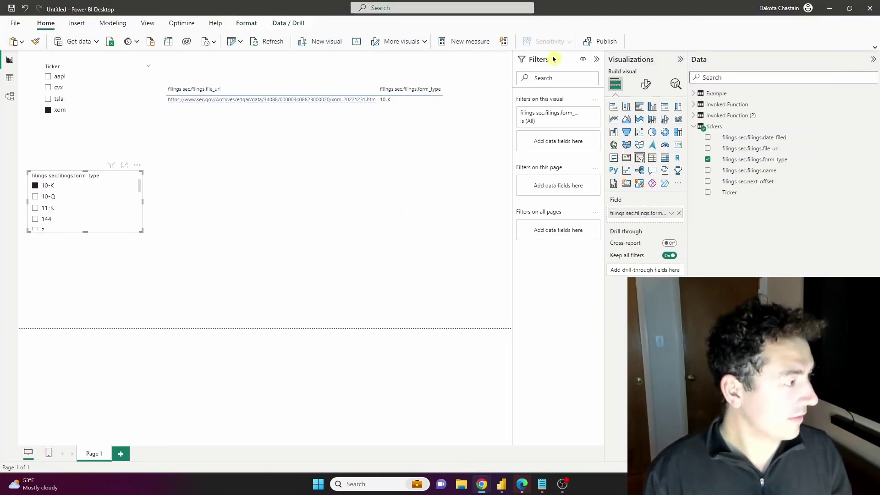